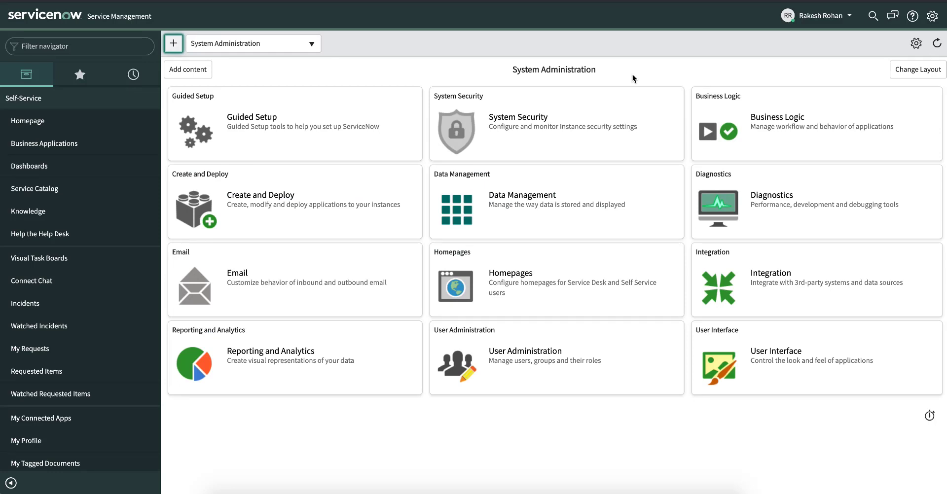
- Search the navigator for 'inventor' and open the Inventories list
click(115, 49)
text(inventor)
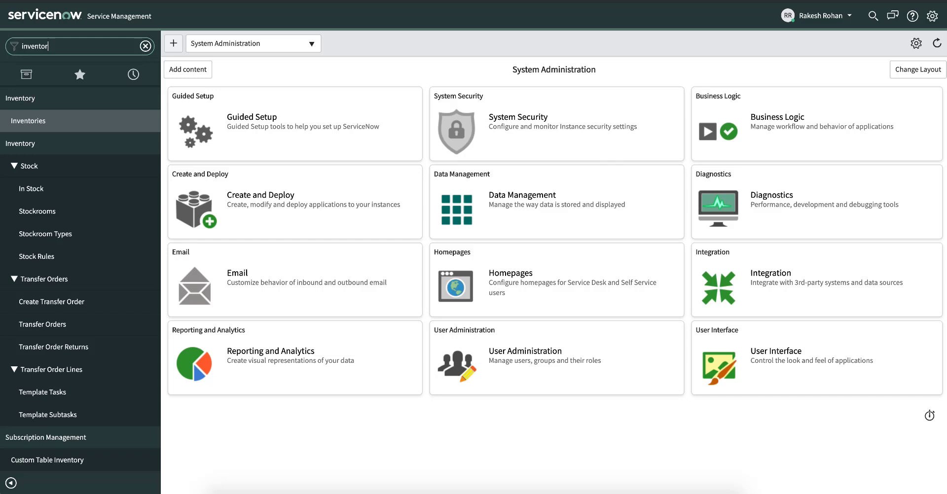
click(90, 124)
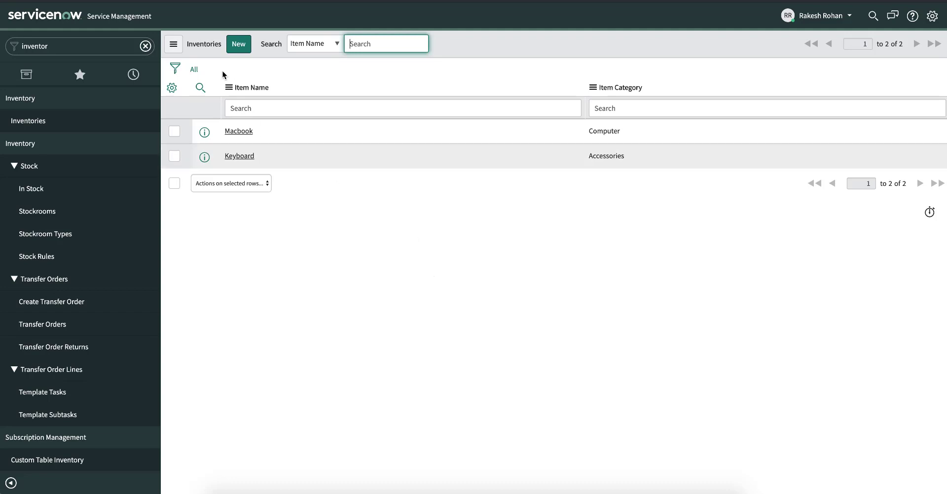
- Open System Definition > Business Rules and filter the Name column by '*inventory'
double_click(115, 40)
text(bu)
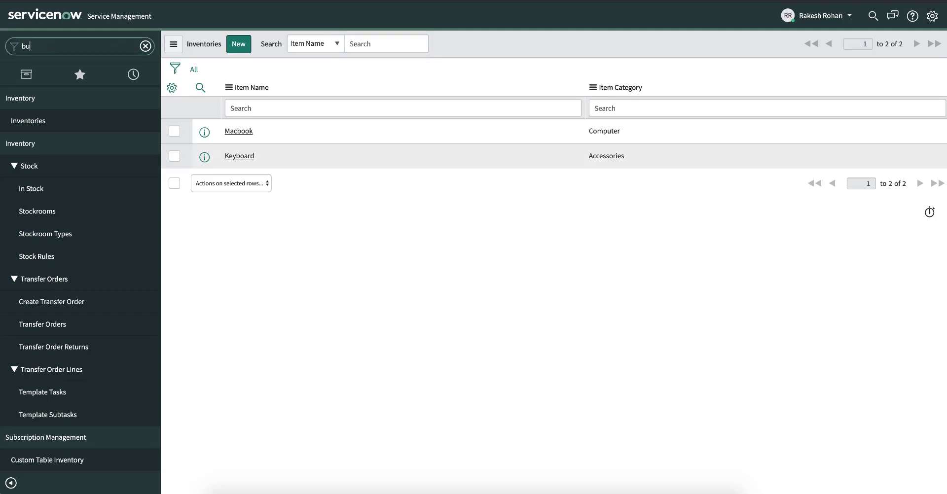
text(siness ru)
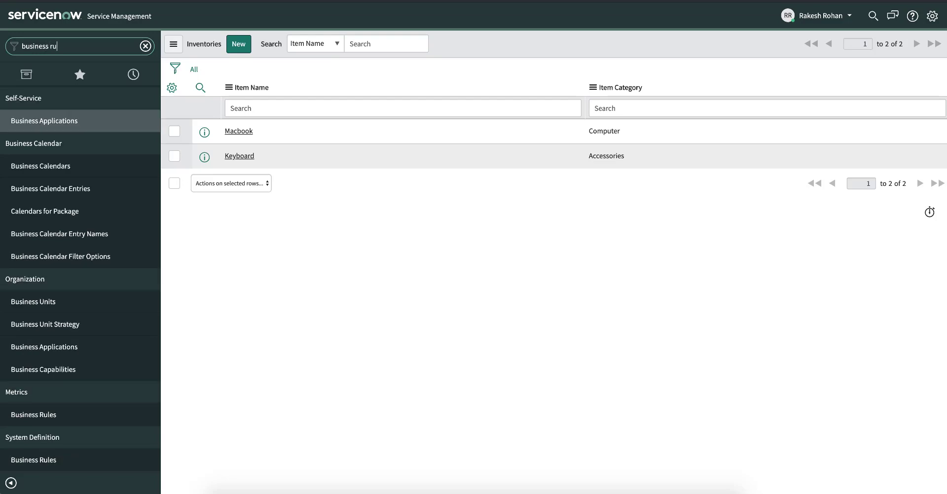
text(l)
click(104, 167)
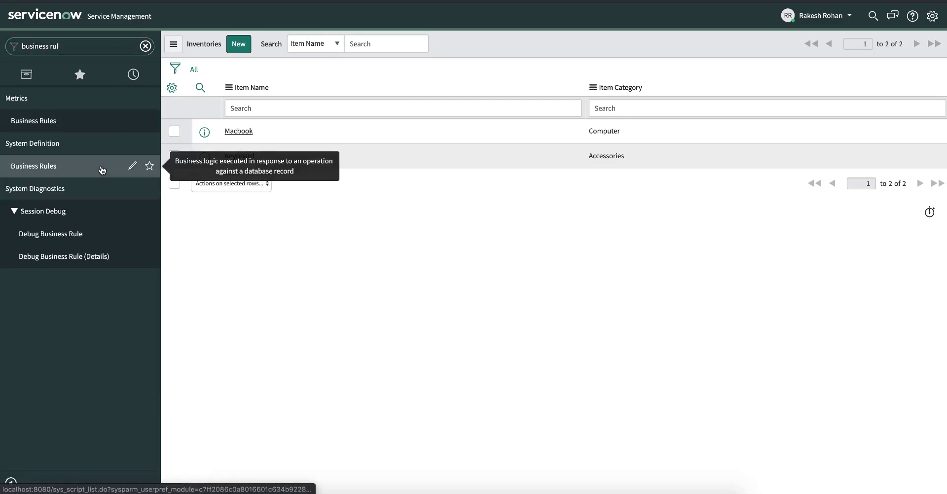
click(290, 108)
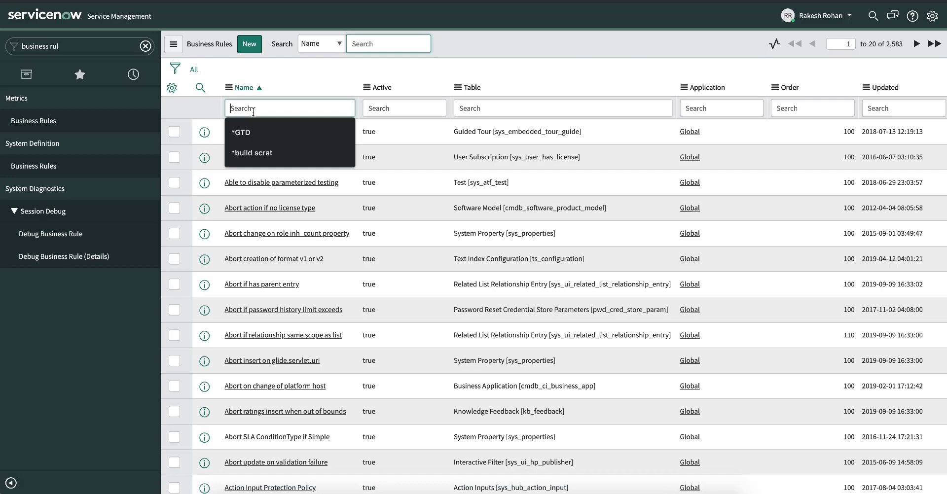
text(*invento)
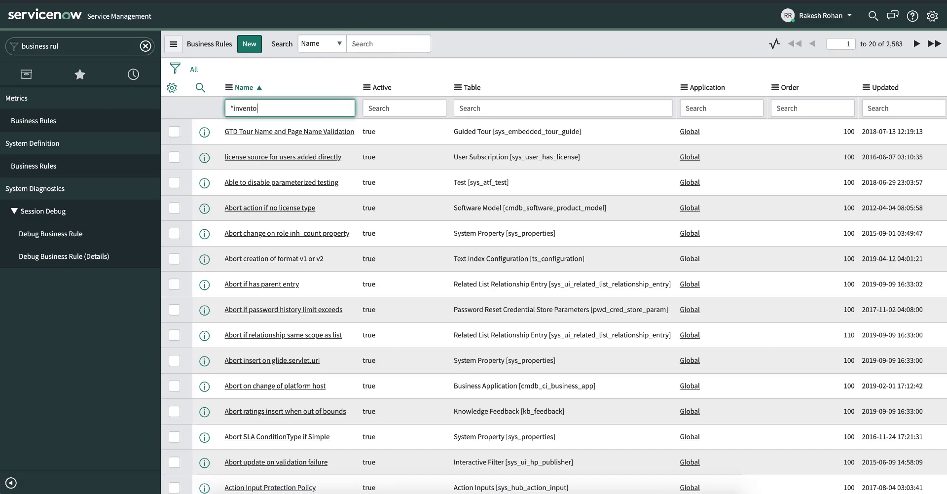
text(ry)
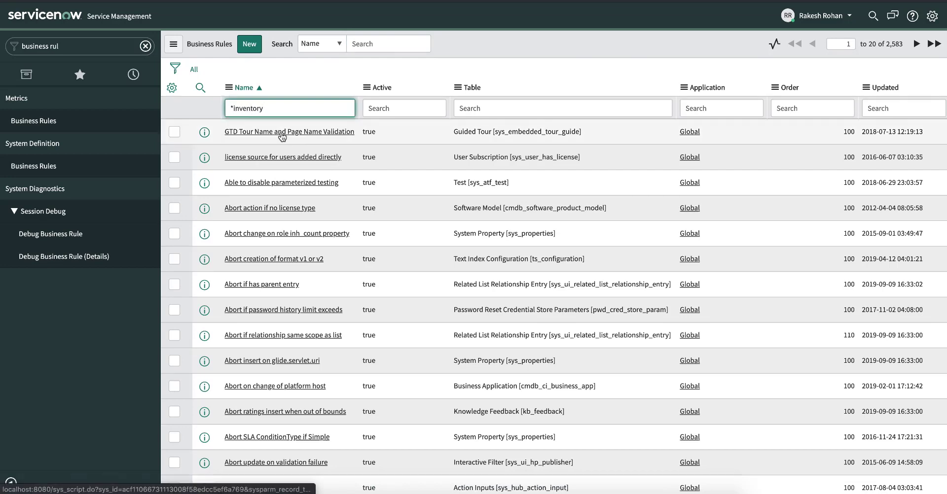
key(Return)
- Add a breakpoint on line 4 of the OnInventoryUpdate script and confirm it in the Script Debugger
click(277, 158)
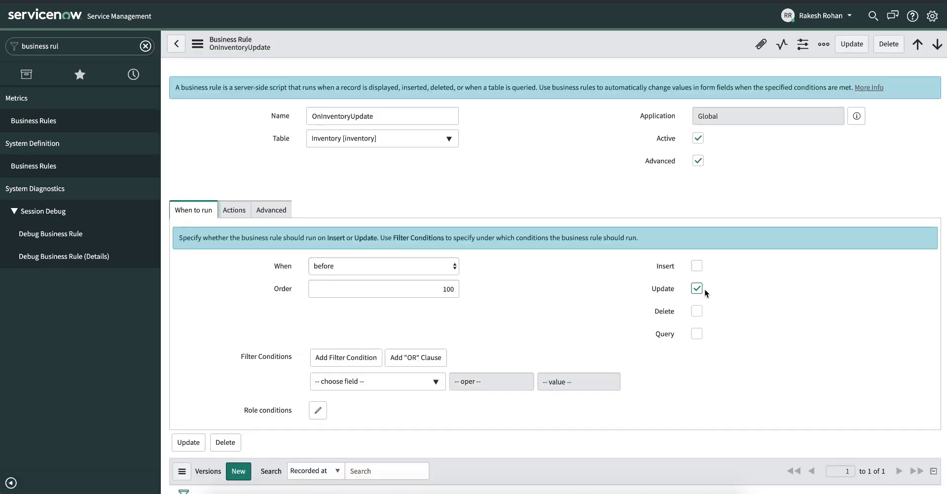
click(263, 216)
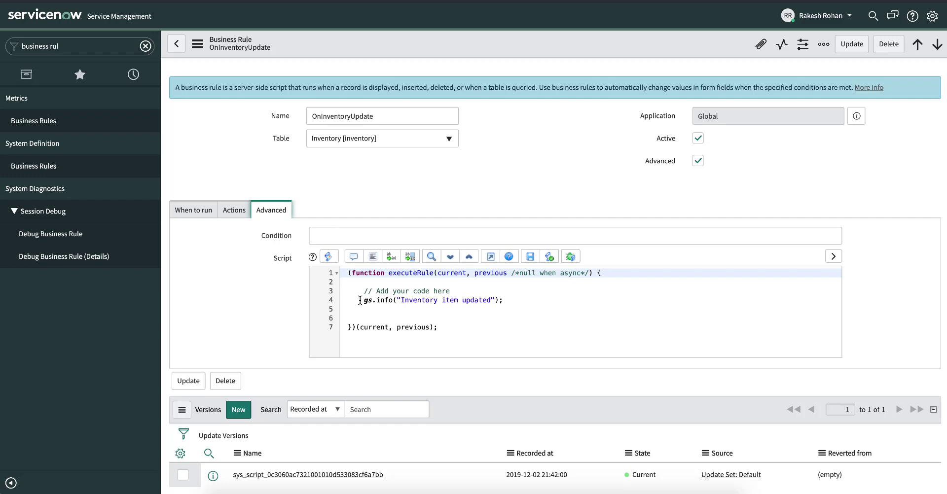
click(326, 301)
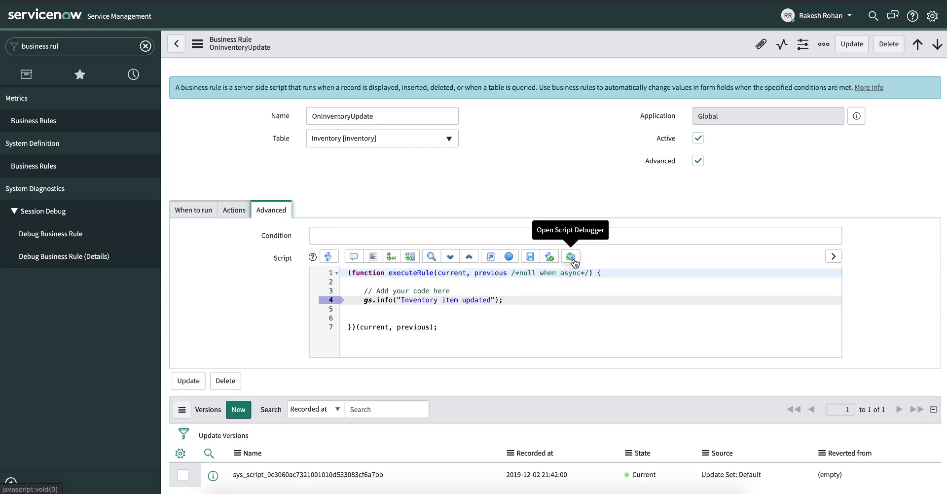
click(571, 257)
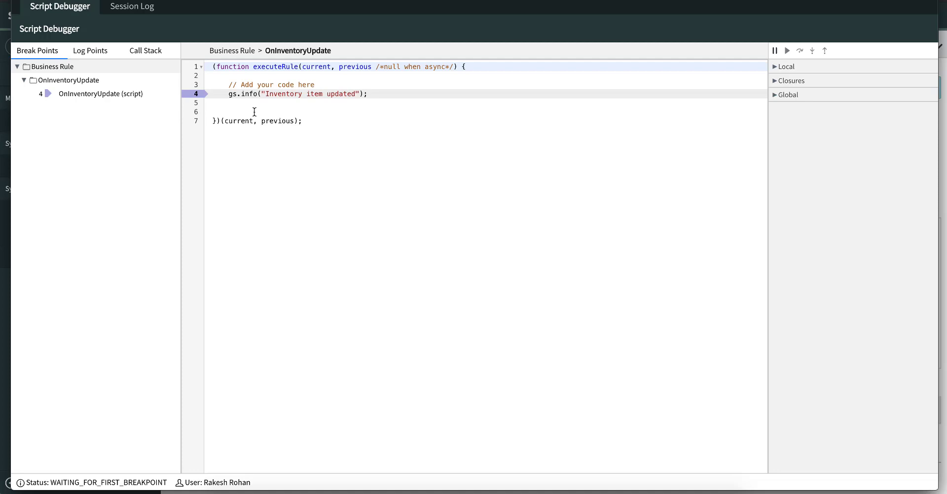
key(alt+Tab)
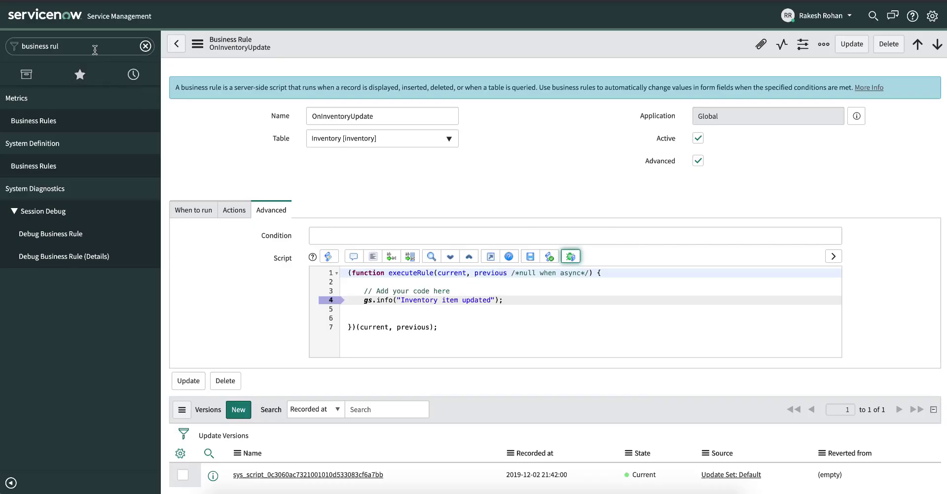
- Change the Macbook inventory record's Item Category to Computers and update it
click(117, 47)
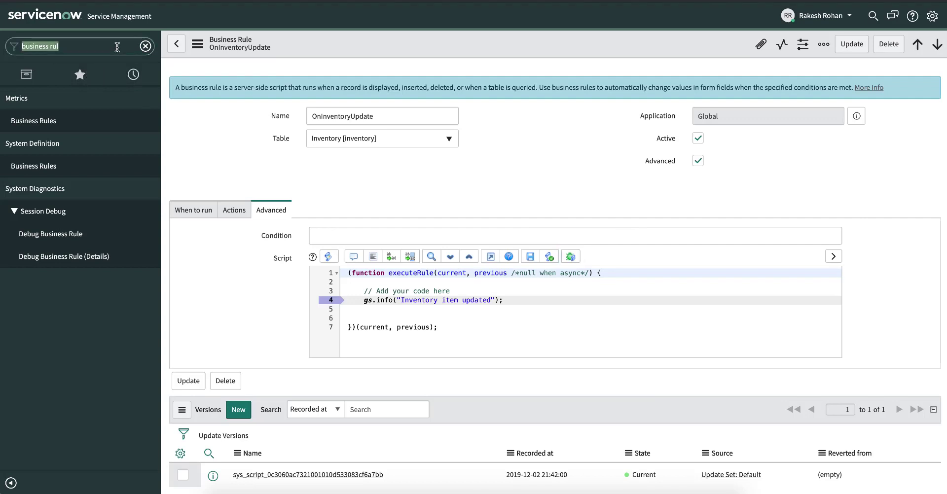
text(inventory)
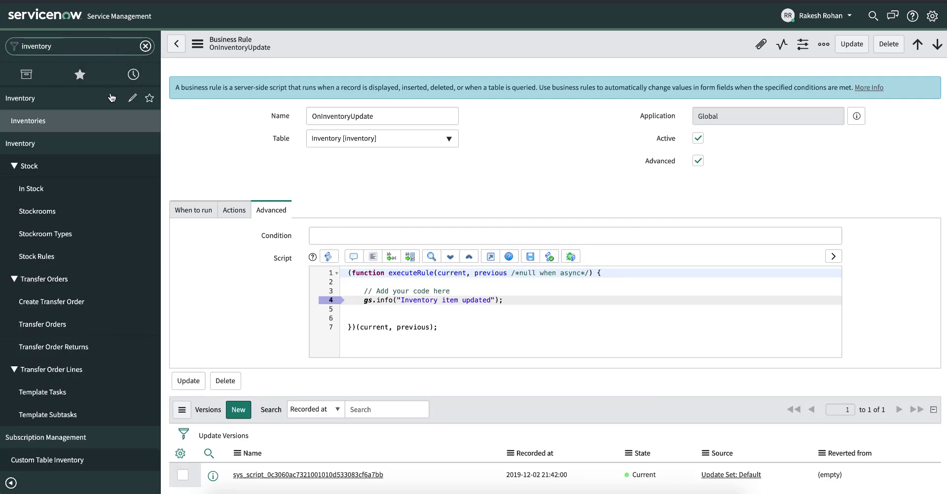
click(89, 121)
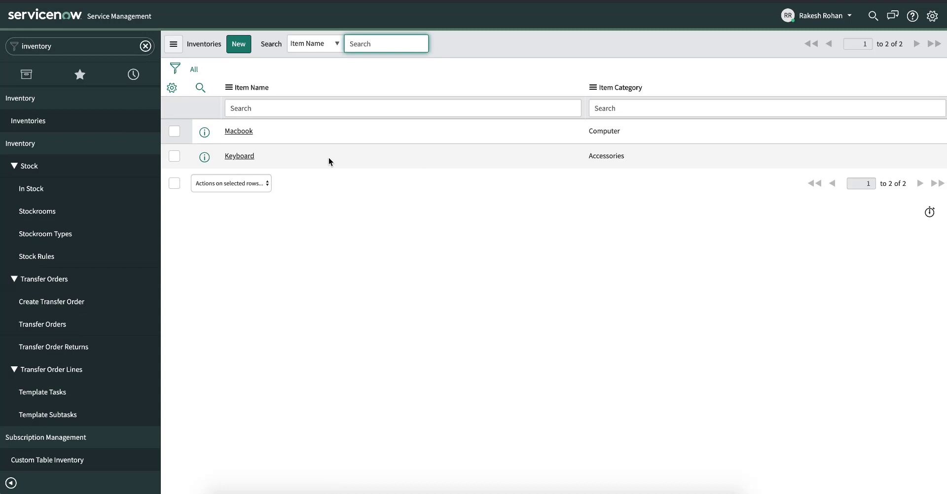
click(245, 136)
click(767, 91)
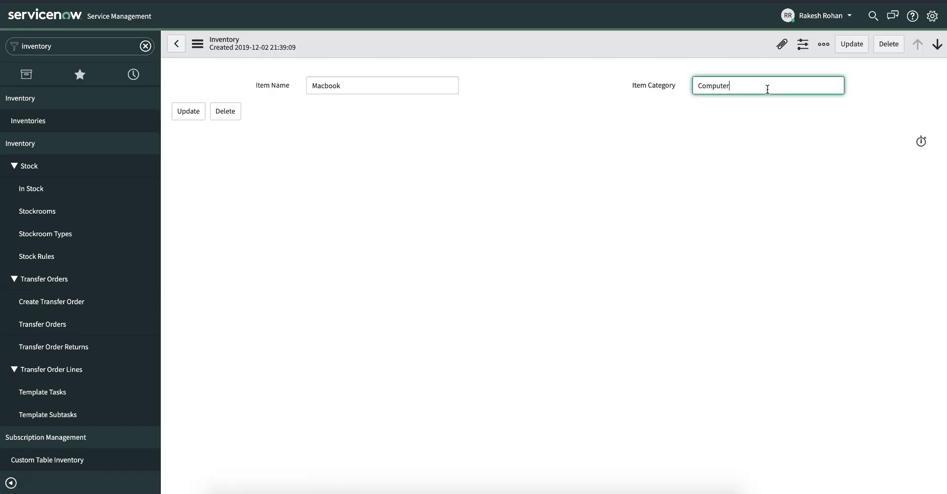
text(s)
click(190, 112)
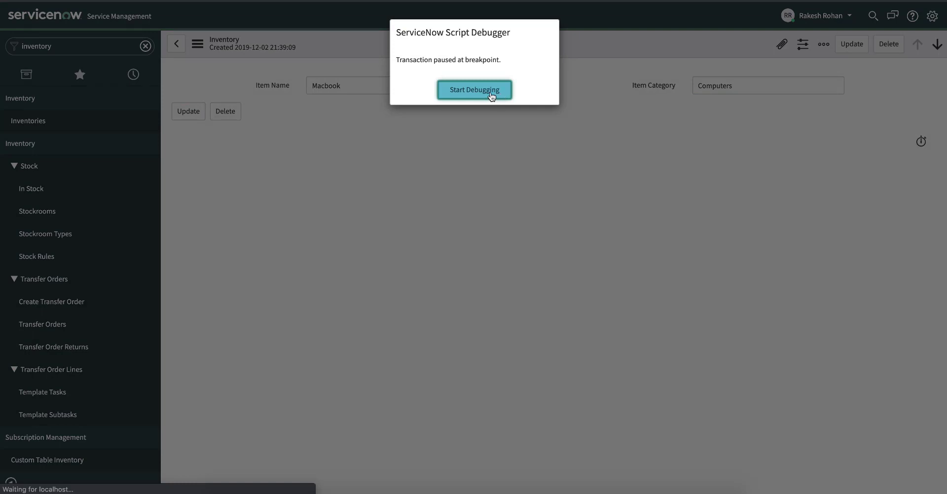
- Start debugging the transaction paused at line 4 of OnInventoryUpdate
click(488, 97)
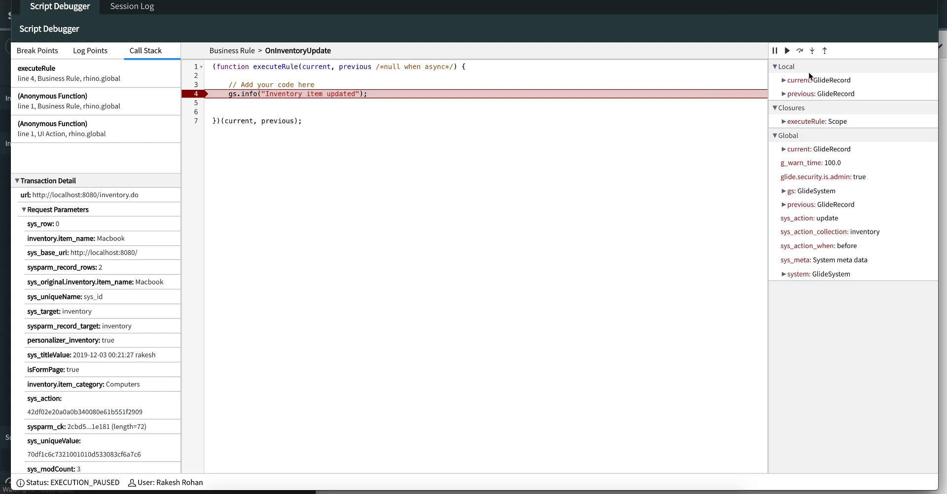
- Resume script execution so the Macbook update completes
click(790, 54)
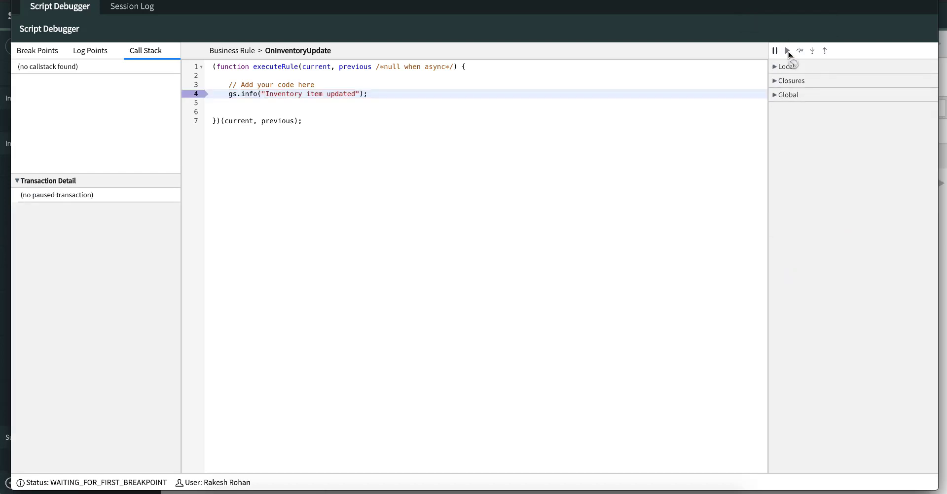